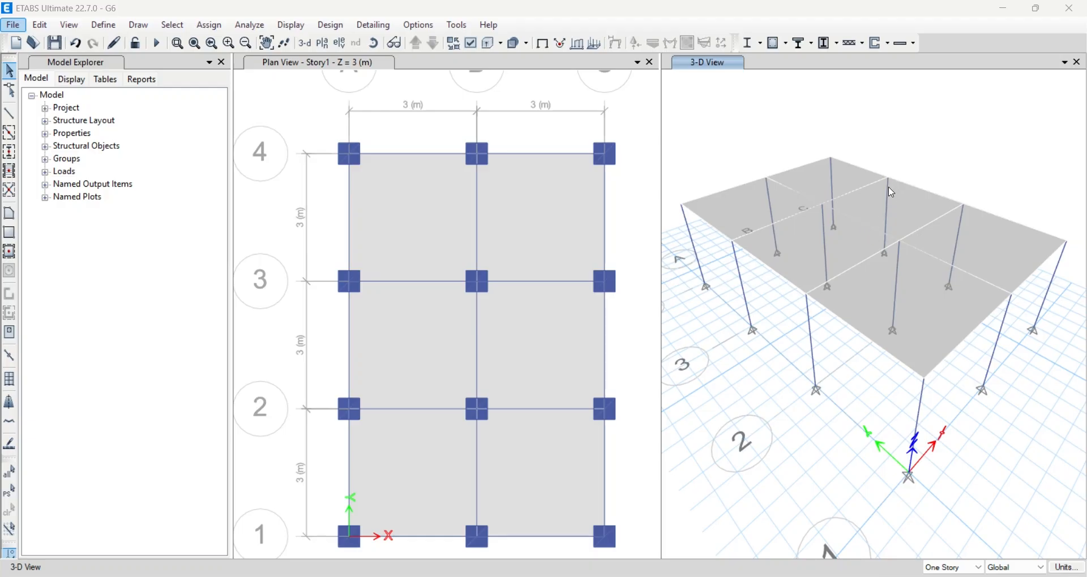
# Delete the Story1 slab panel between grids B and C and grids 2 and 3.
pyautogui.scroll(2, 878, 204)
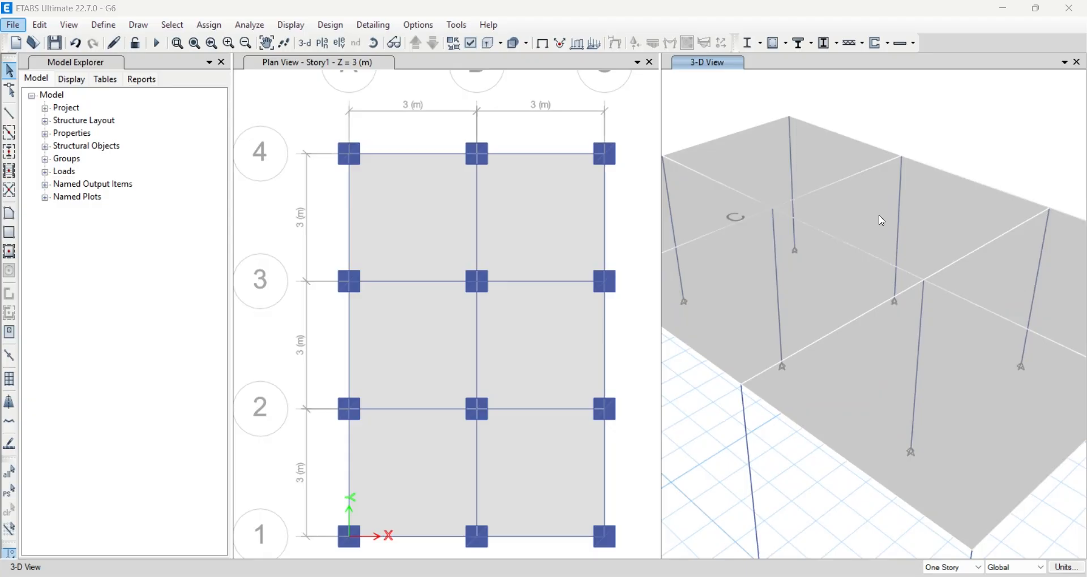
pyautogui.click(897, 218)
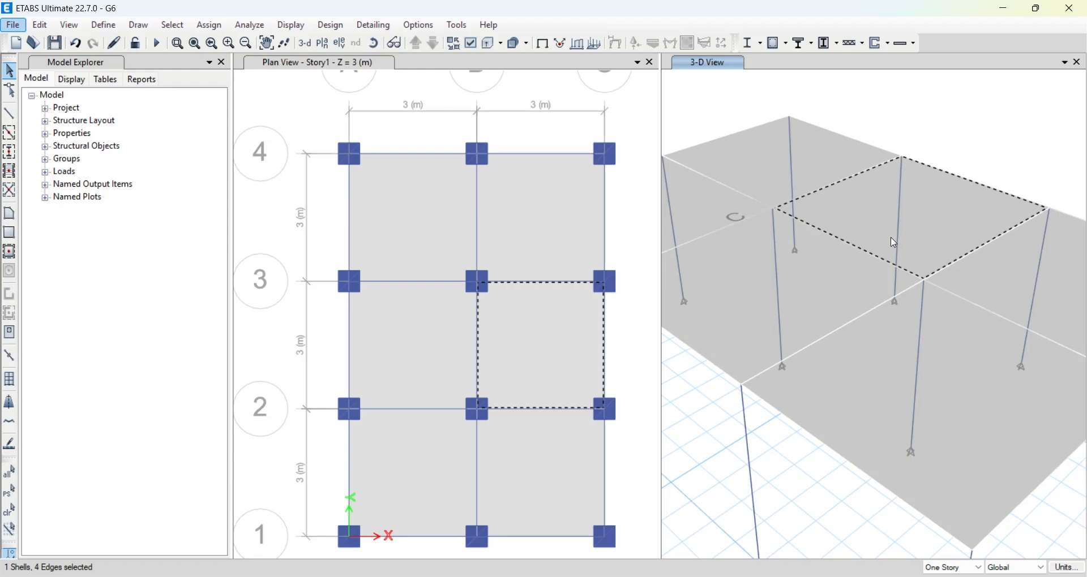
pyautogui.press('Delete')
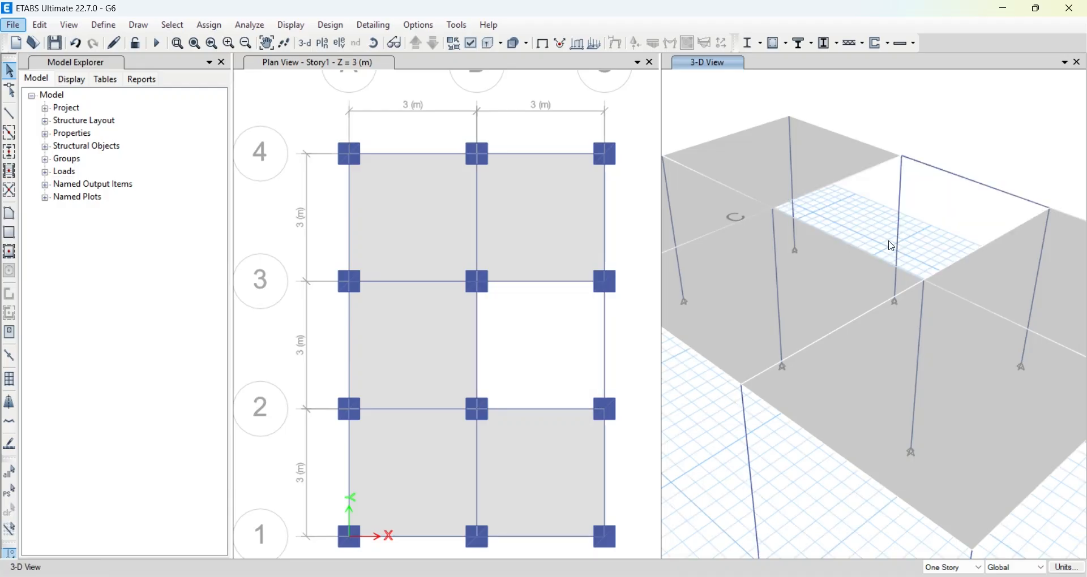
pyautogui.scroll(-2, 891, 246)
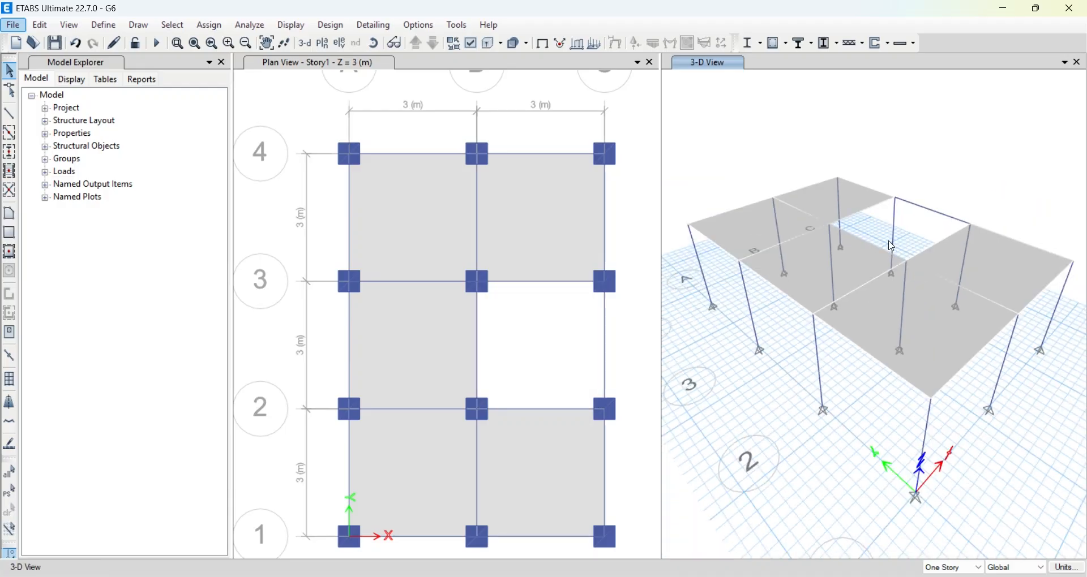
pyautogui.scroll(2, 862, 227)
pyautogui.scroll(-2, 863, 228)
pyautogui.scroll(-2, 565, 310)
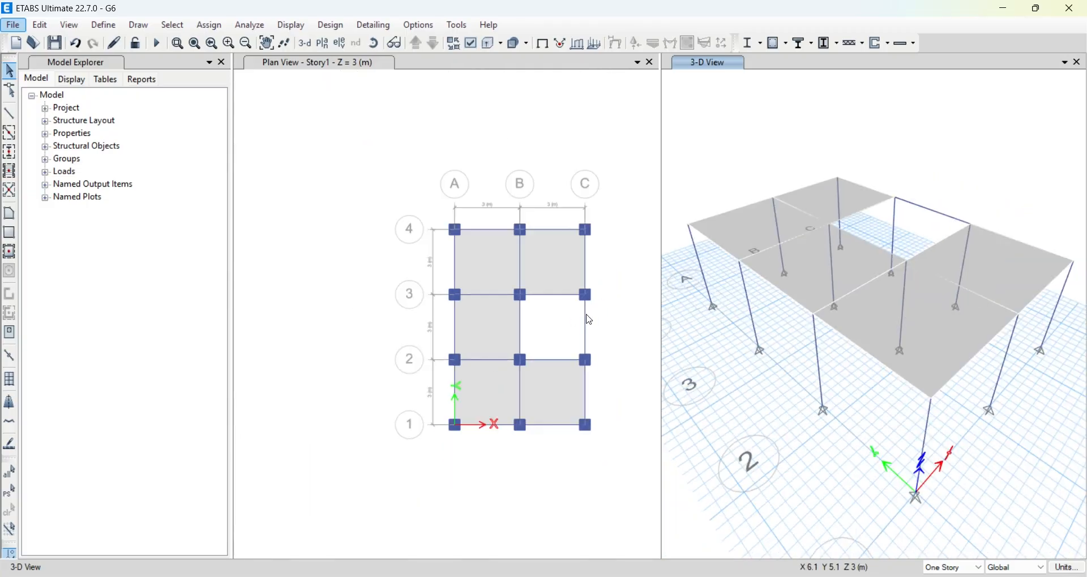
pyautogui.scroll(2, 589, 320)
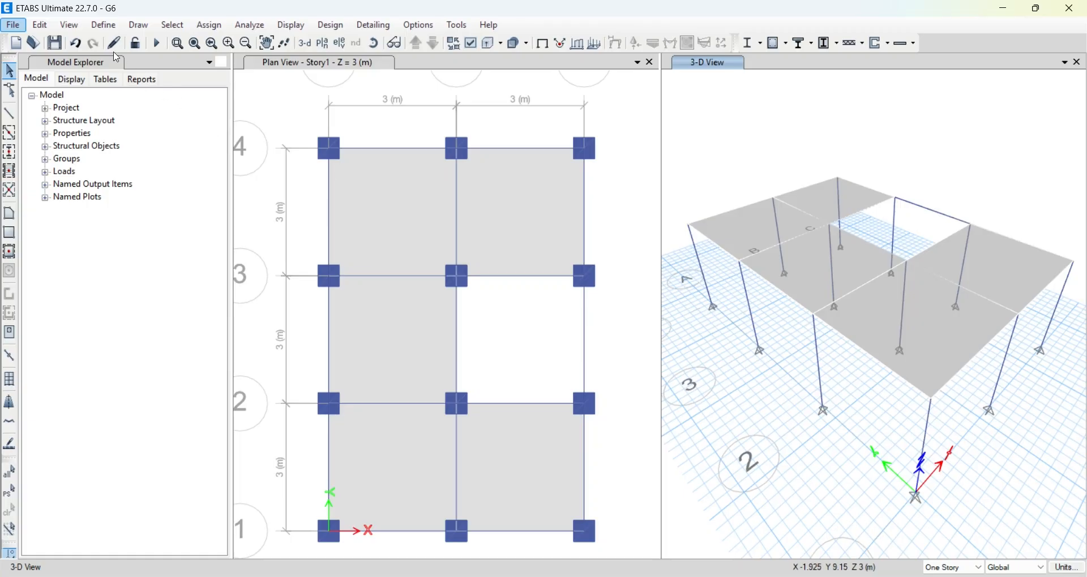
# Review the defined load patterns with their types and self-weight multipliers.
pyautogui.click(103, 25)
pyautogui.click(165, 321)
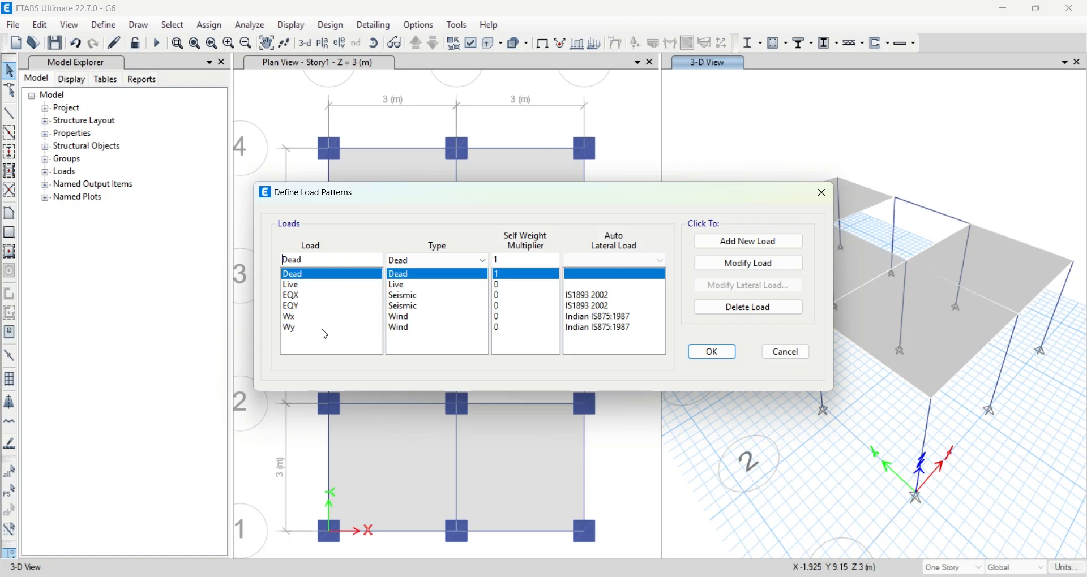
pyautogui.click(824, 195)
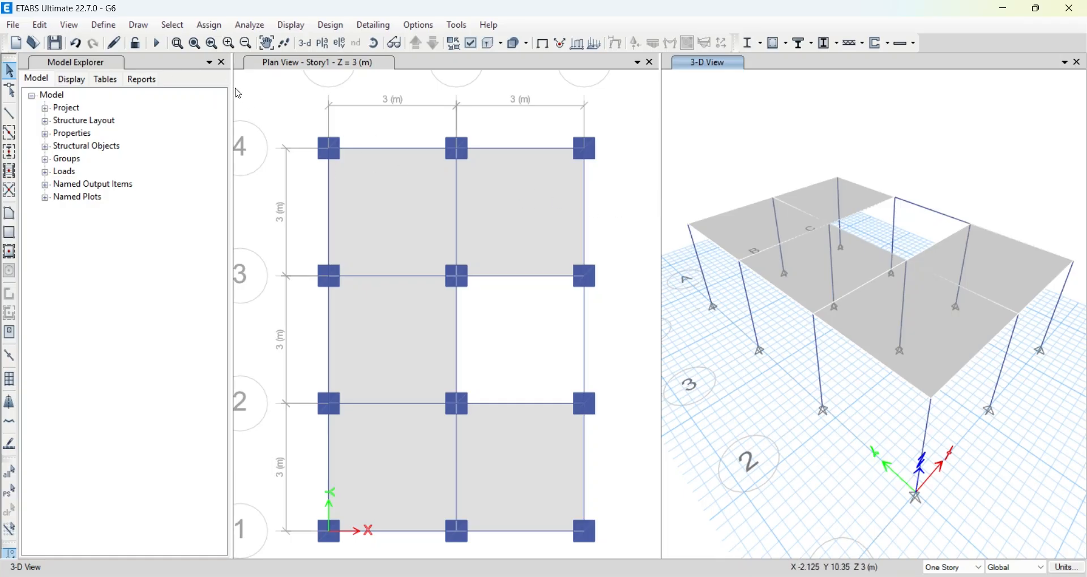
# Assign a uniform Dead load of 1 kN/m² in the Gravity direction to all Slab 150 shells, replacing existing loads.
pyautogui.click(173, 25)
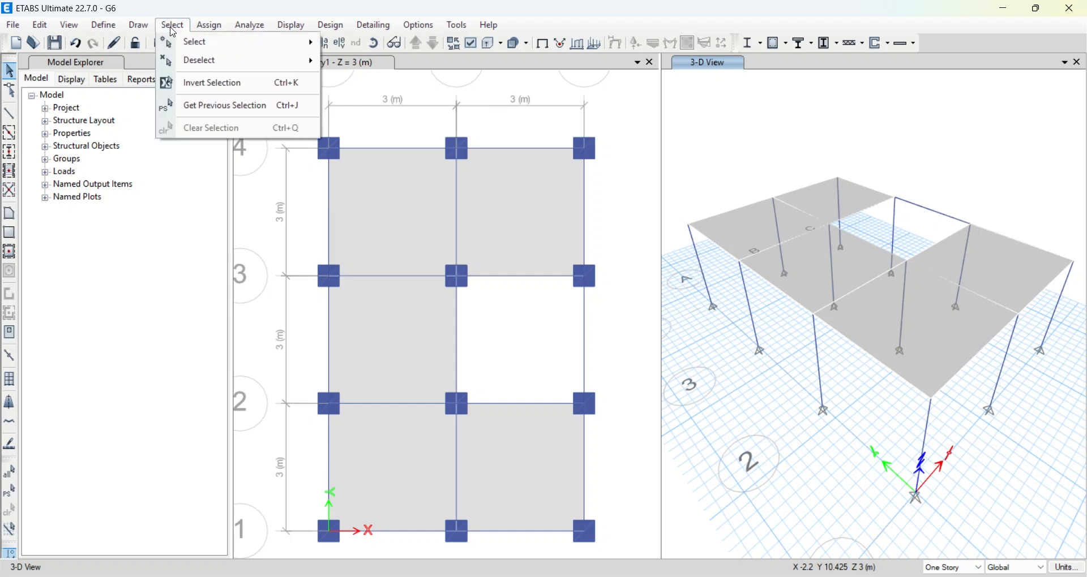
pyautogui.moveTo(189, 47)
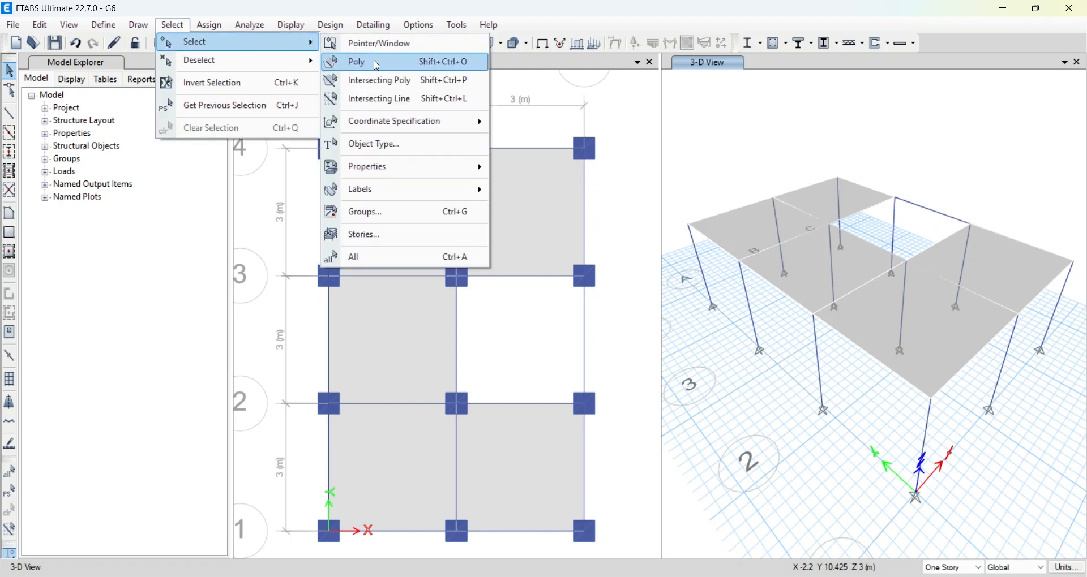
pyautogui.moveTo(383, 178)
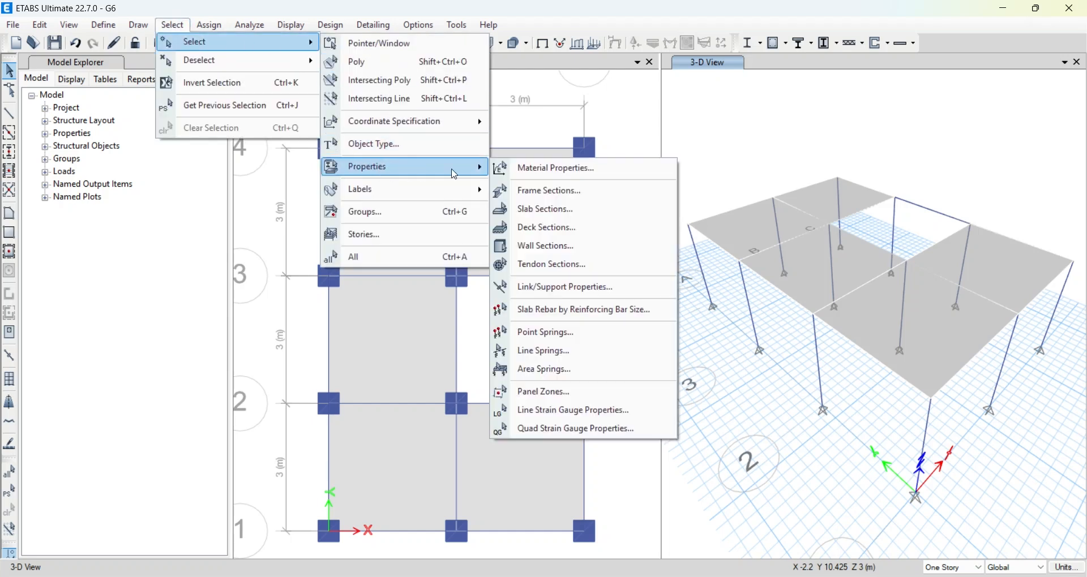
pyautogui.click(549, 209)
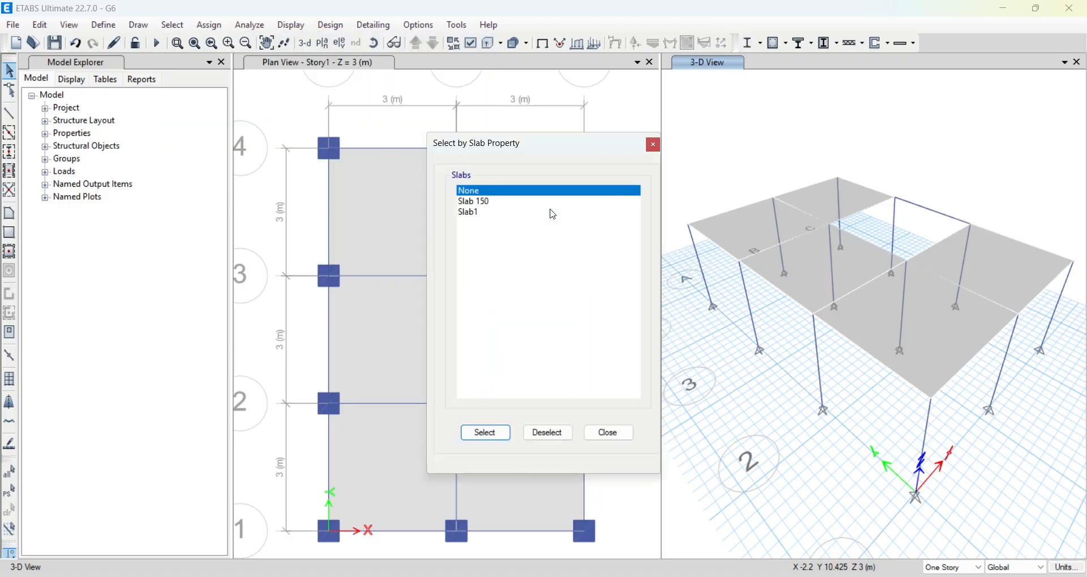
pyautogui.click(479, 202)
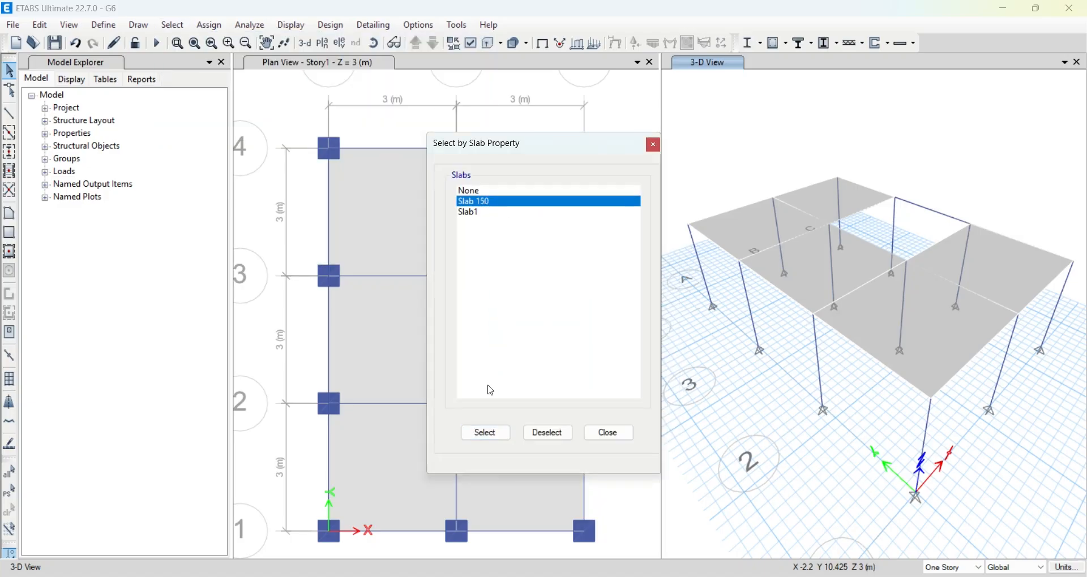
pyautogui.click(490, 437)
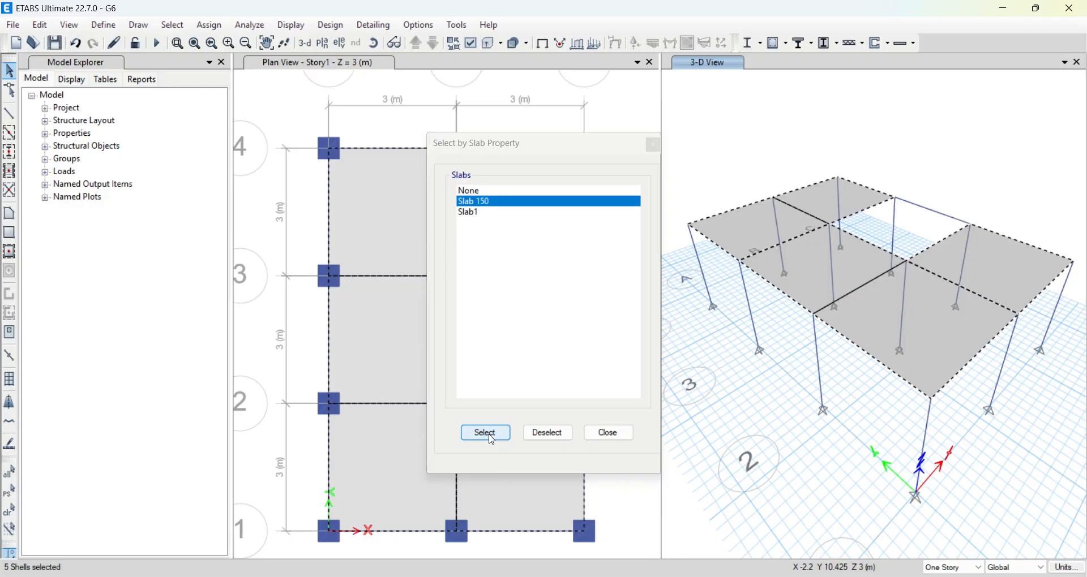
pyautogui.click(609, 434)
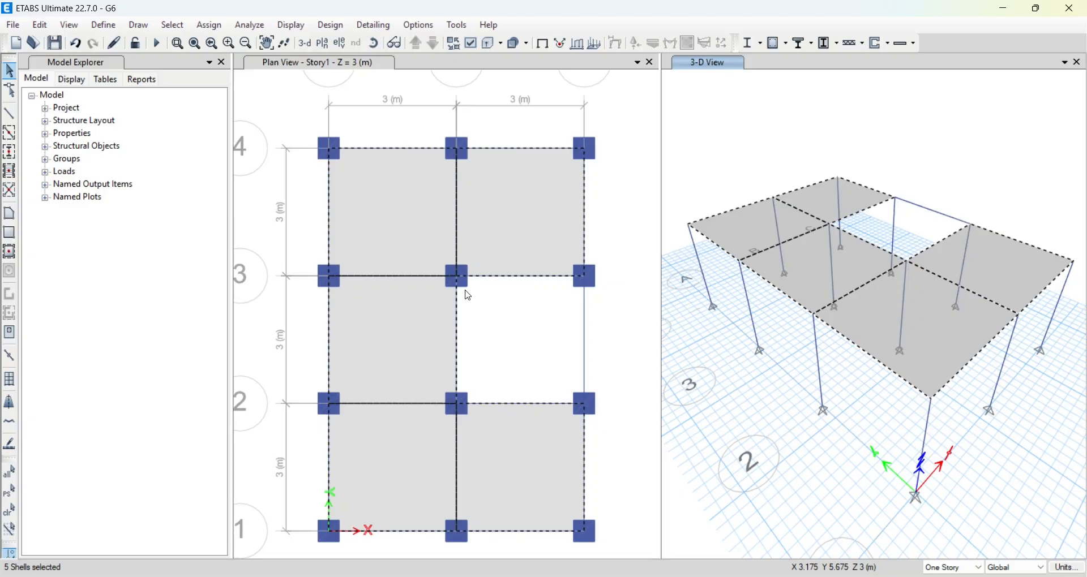
pyautogui.click(215, 27)
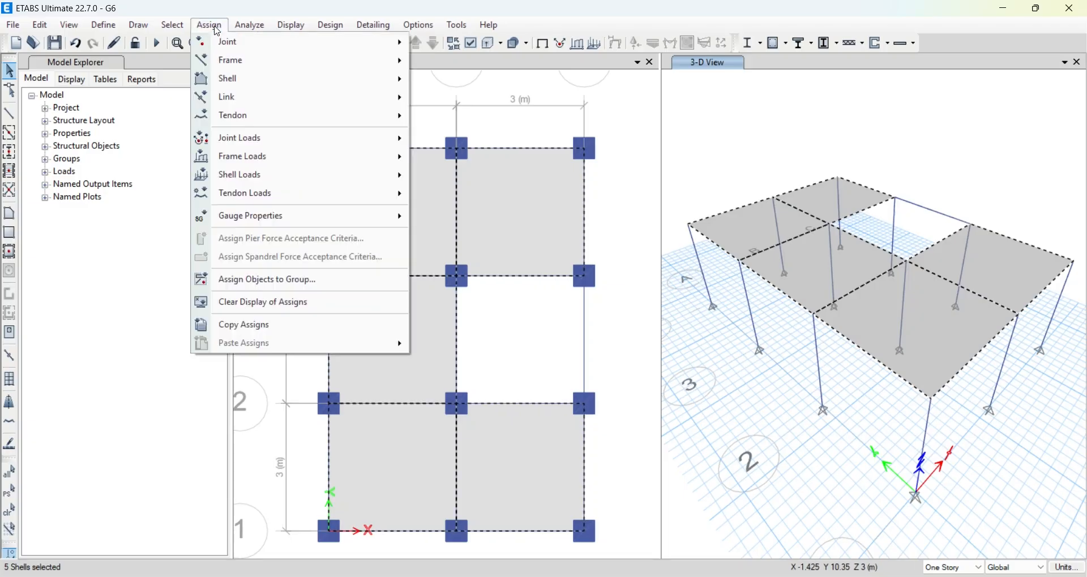
pyautogui.moveTo(255, 176)
pyautogui.click(447, 176)
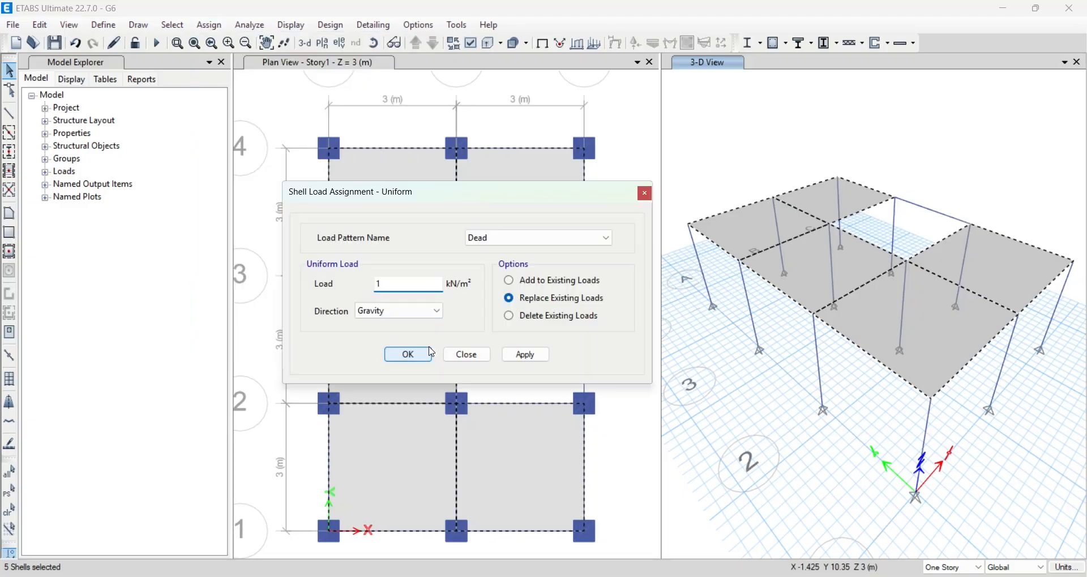
pyautogui.click(512, 357)
pyautogui.click(409, 356)
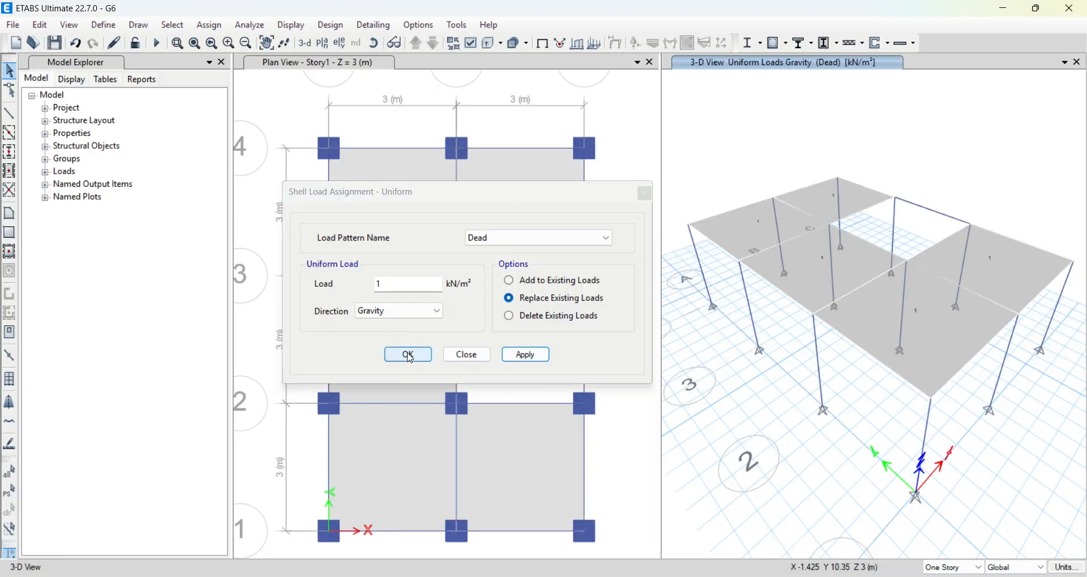
pyautogui.click(409, 356)
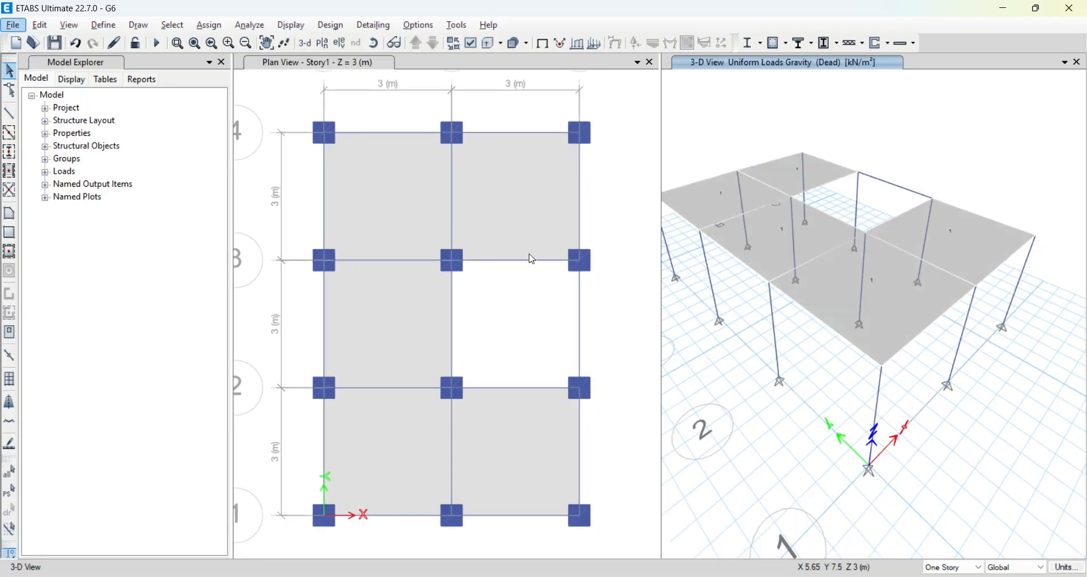
# Assign a uniform Live load of 2 kN/m² in the Gravity direction to all Slab 150 shells, adding to existing loads.
pyautogui.click(413, 246)
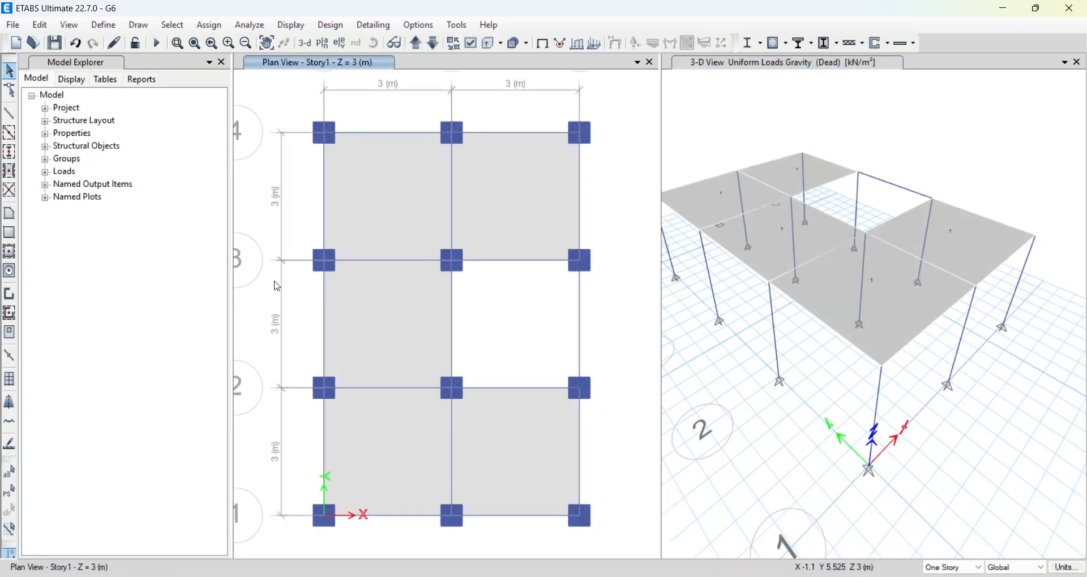
pyautogui.click(176, 26)
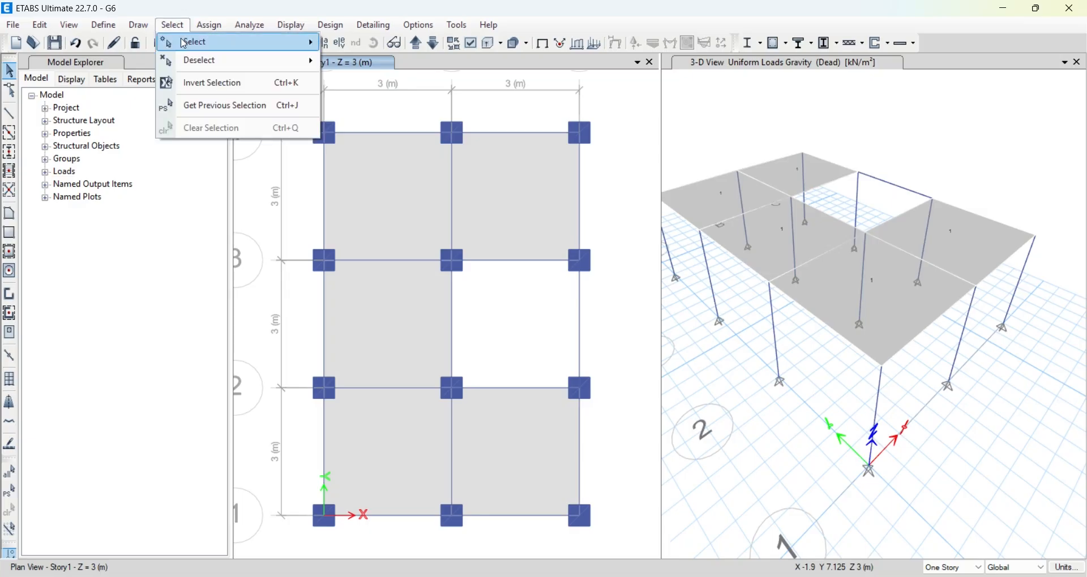
pyautogui.moveTo(281, 42)
pyautogui.moveTo(375, 169)
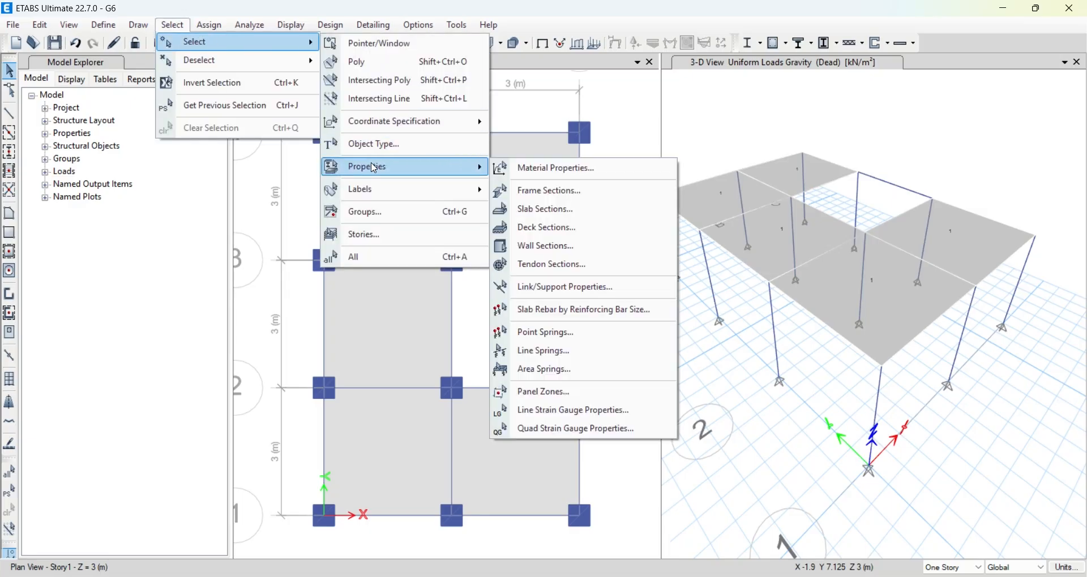
pyautogui.click(576, 214)
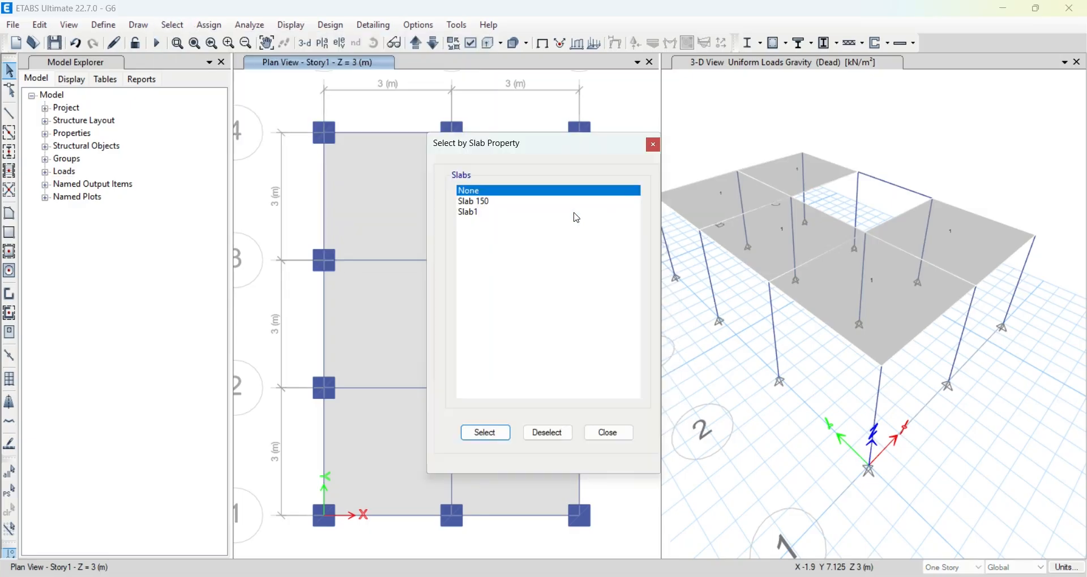
pyautogui.click(490, 203)
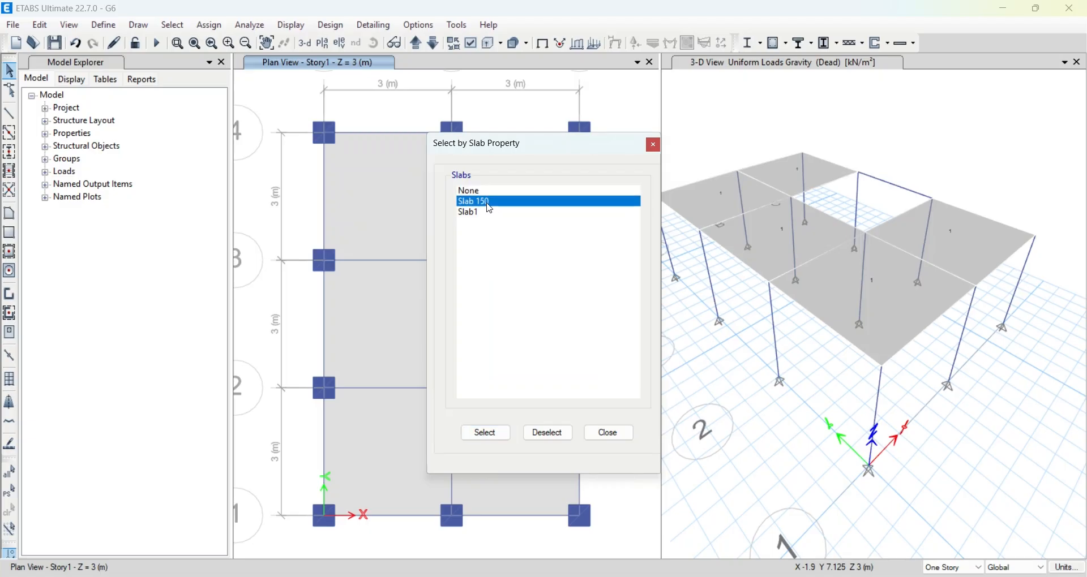
pyautogui.click(488, 434)
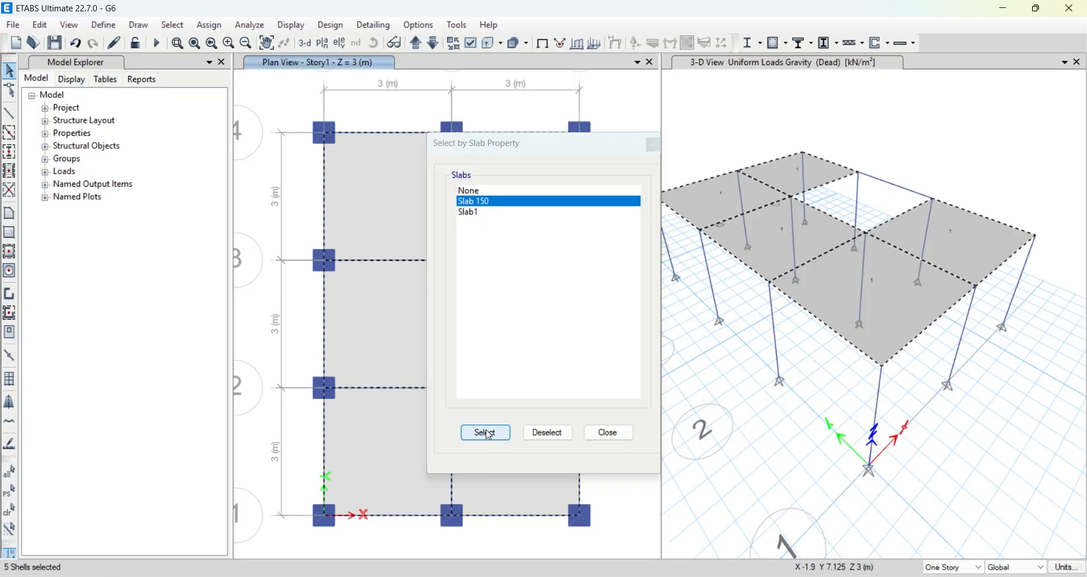
pyautogui.click(610, 436)
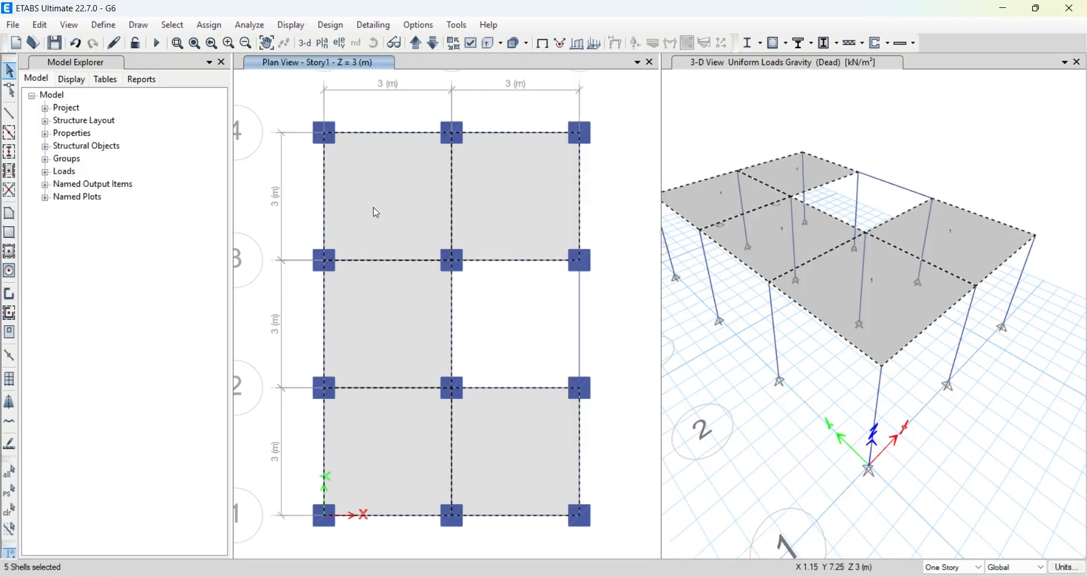
pyautogui.click(210, 25)
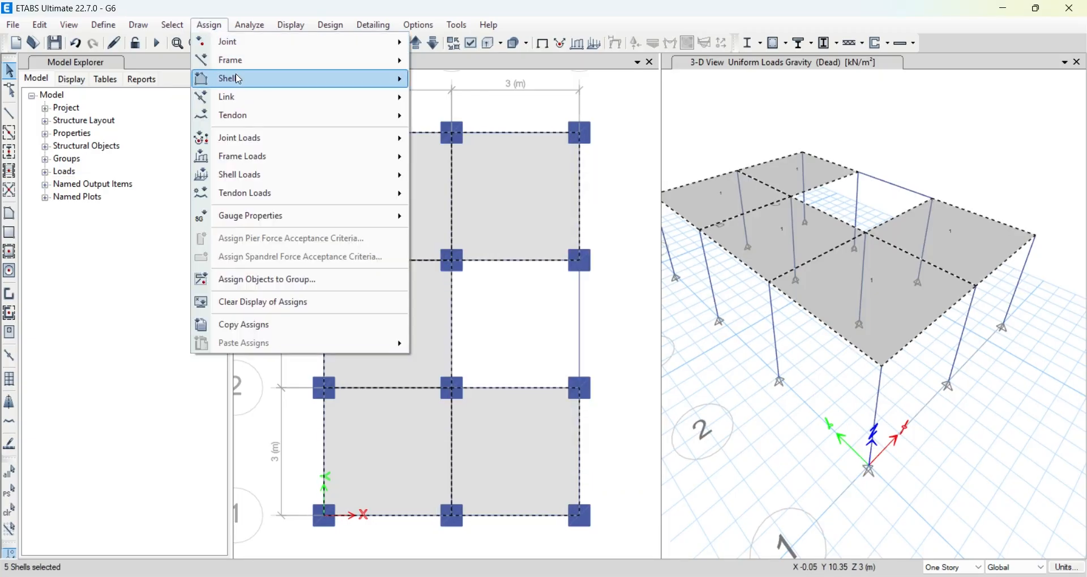
pyautogui.moveTo(267, 180)
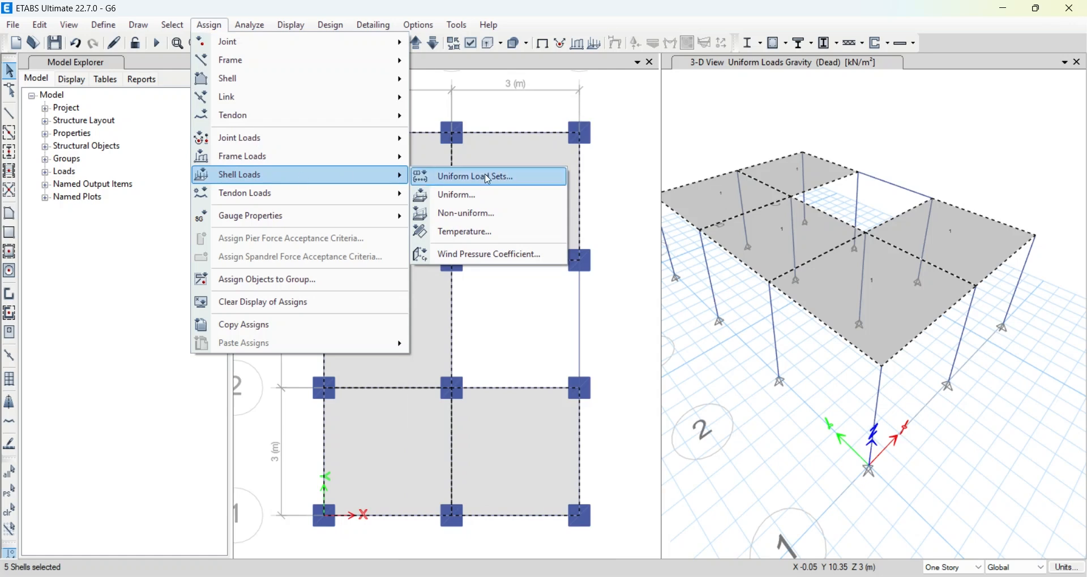
pyautogui.click(457, 195)
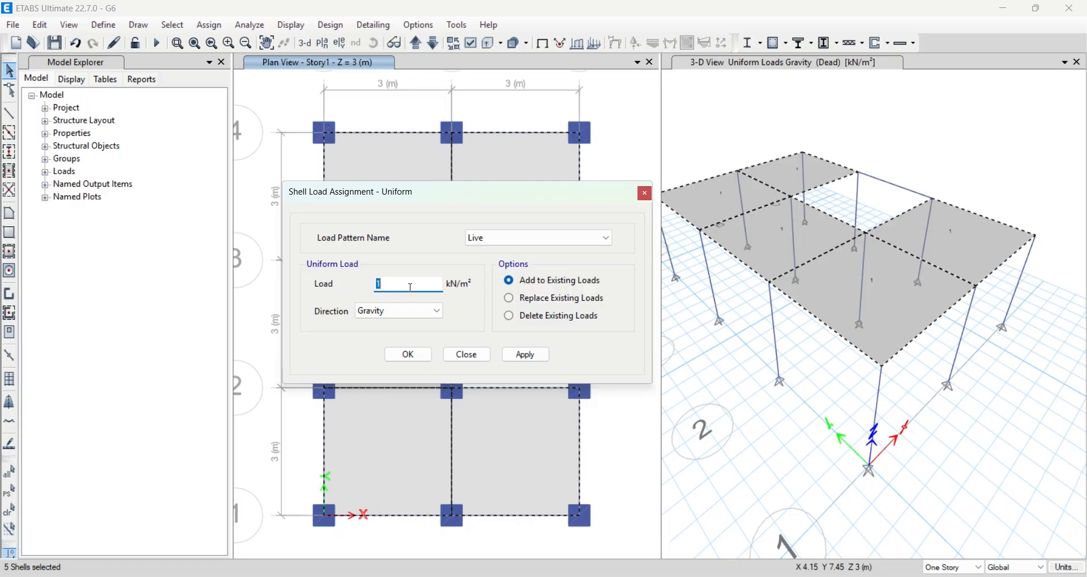
pyautogui.write('2')
pyautogui.click(530, 356)
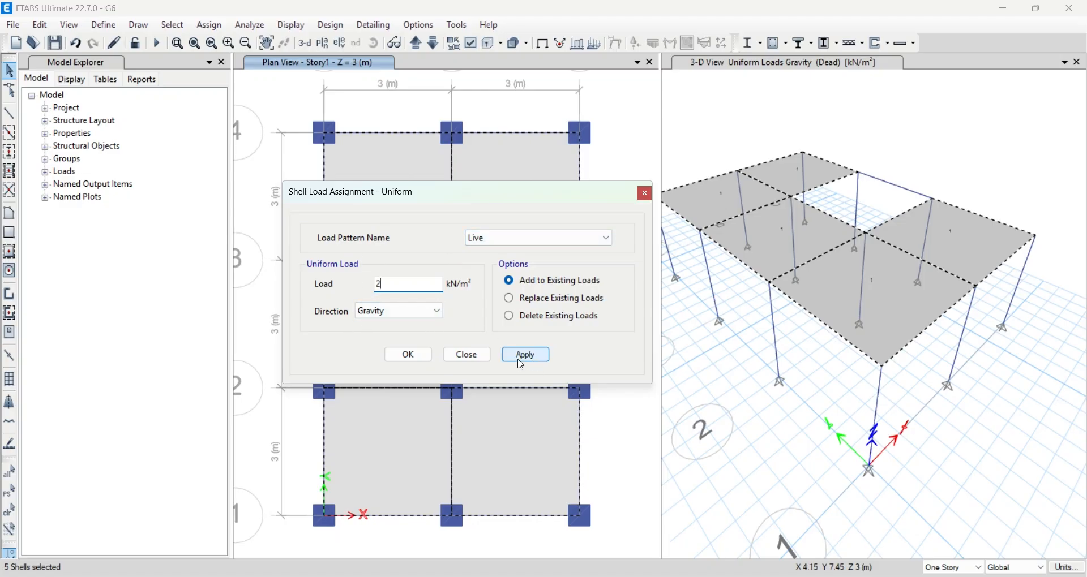
pyautogui.click(420, 356)
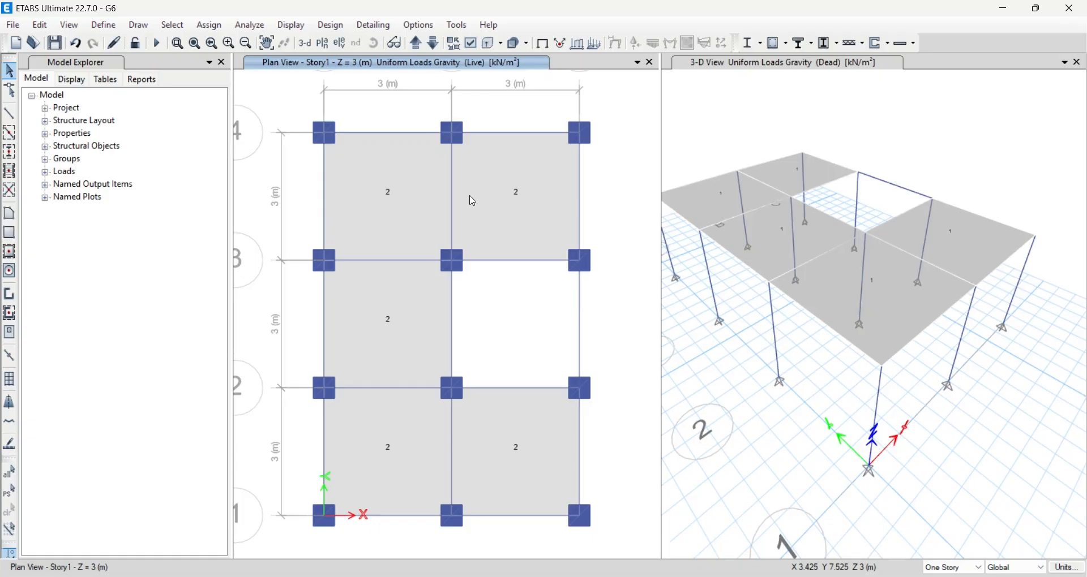
# Select all frames that use the Beam 450*230 section property.
pyautogui.click(175, 28)
pyautogui.moveTo(220, 42)
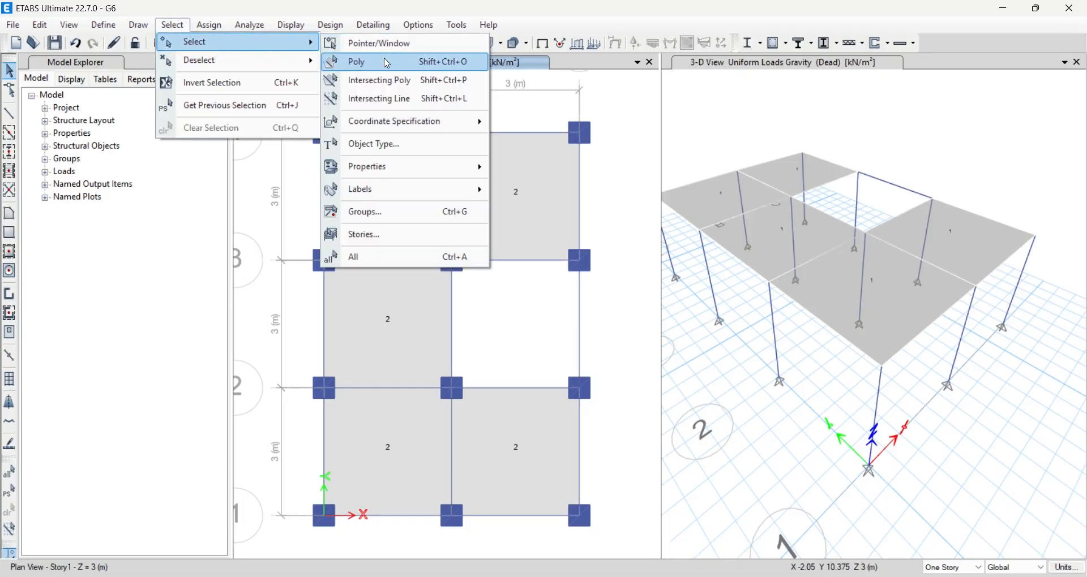
pyautogui.moveTo(395, 170)
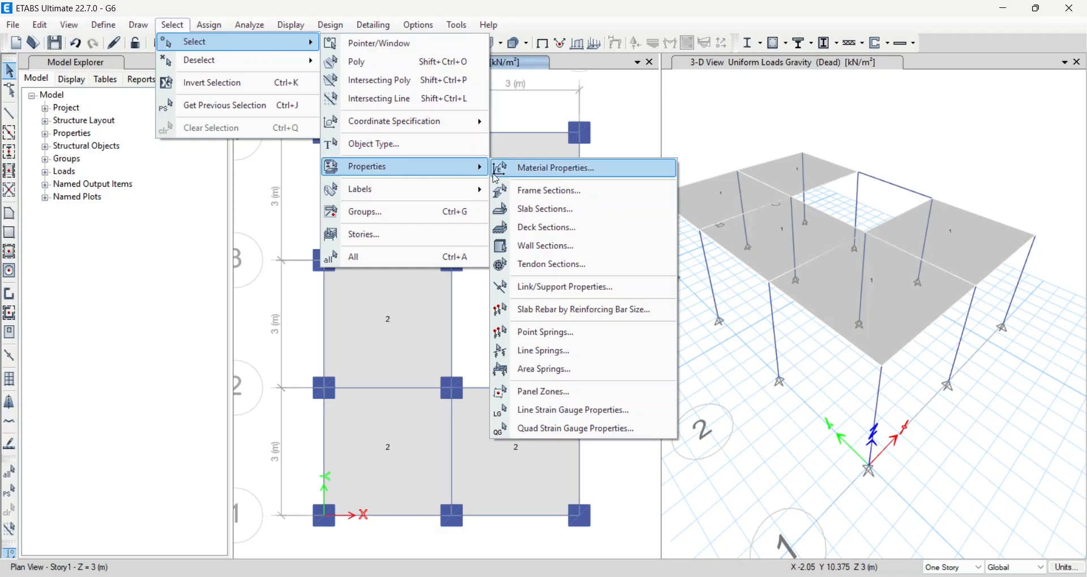
pyautogui.click(553, 199)
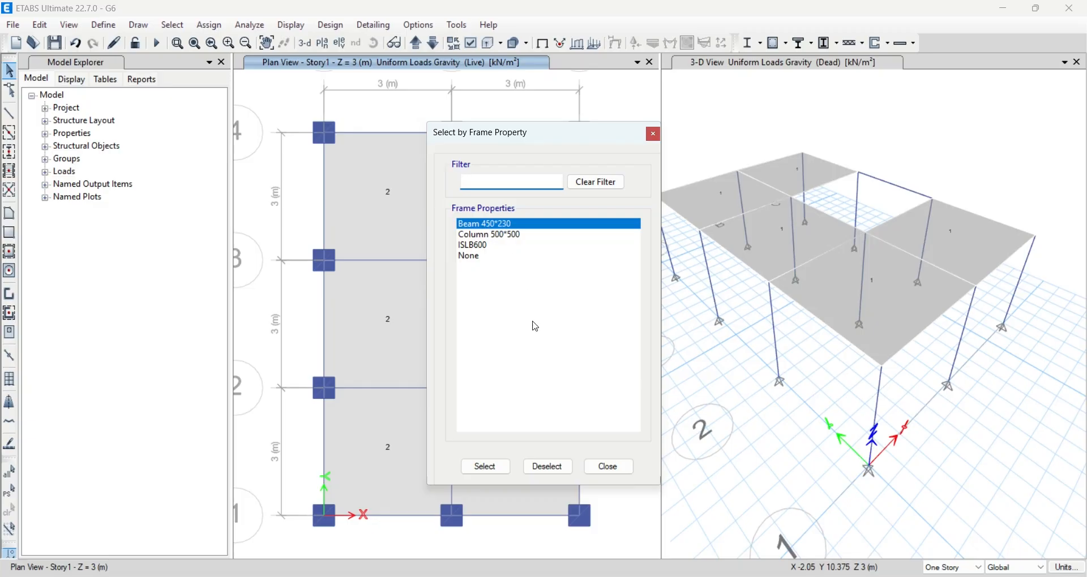
pyautogui.click(488, 470)
pyautogui.click(608, 470)
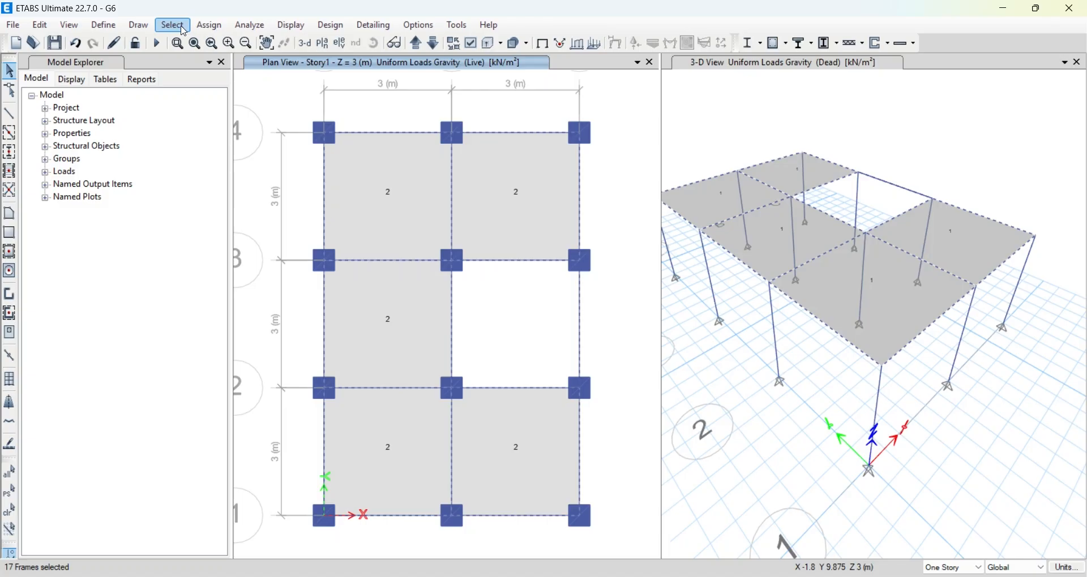
# Assign a uniform distributed Dead load of 0.23*2.55*18 kN/m in the Gravity direction to the selected beams, adding to existing loads.
pyautogui.click(203, 26)
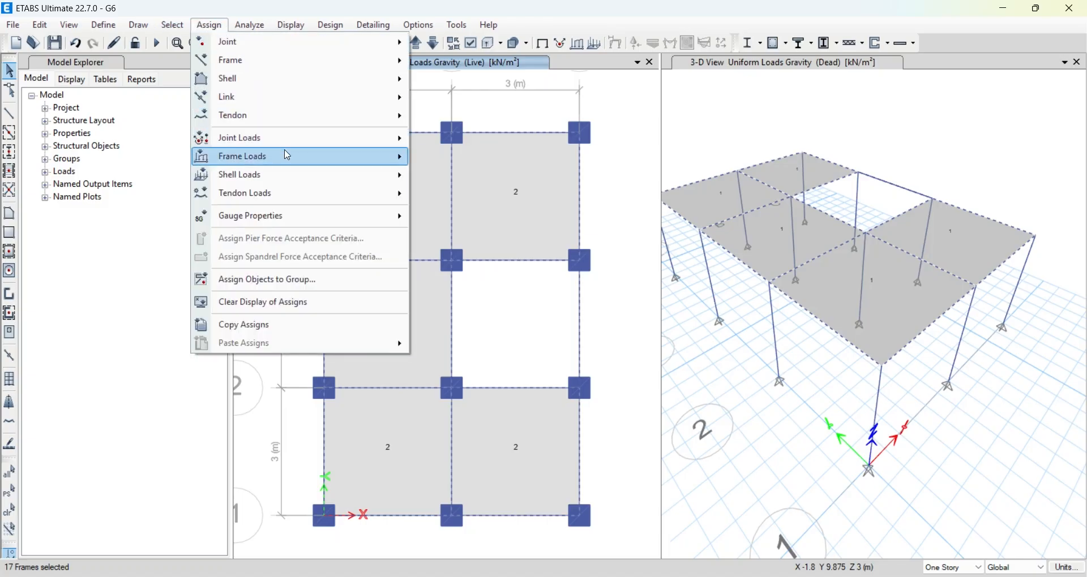
pyautogui.moveTo(288, 156)
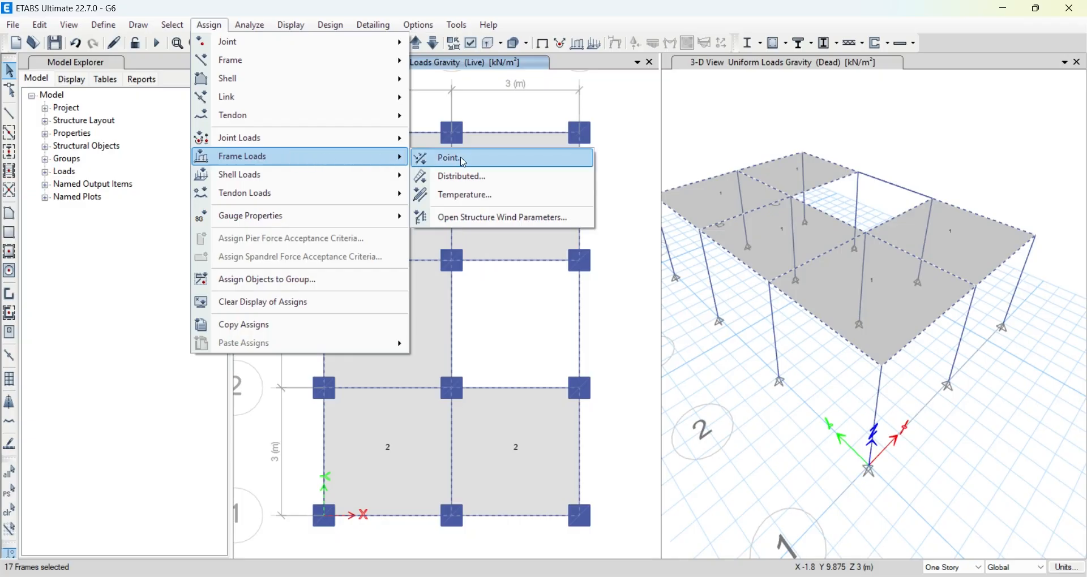
pyautogui.click(472, 183)
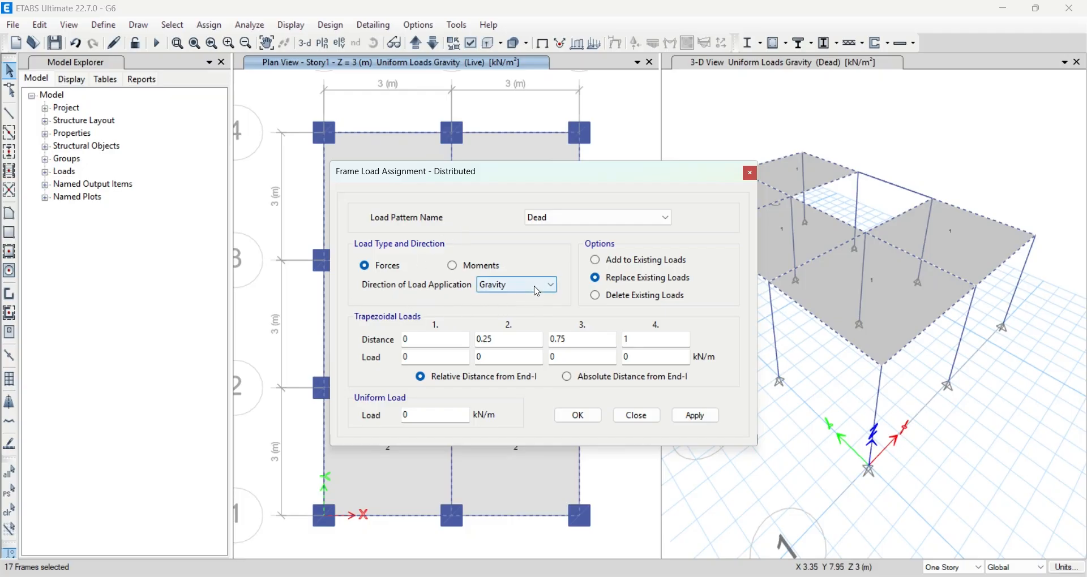
pyautogui.click(599, 264)
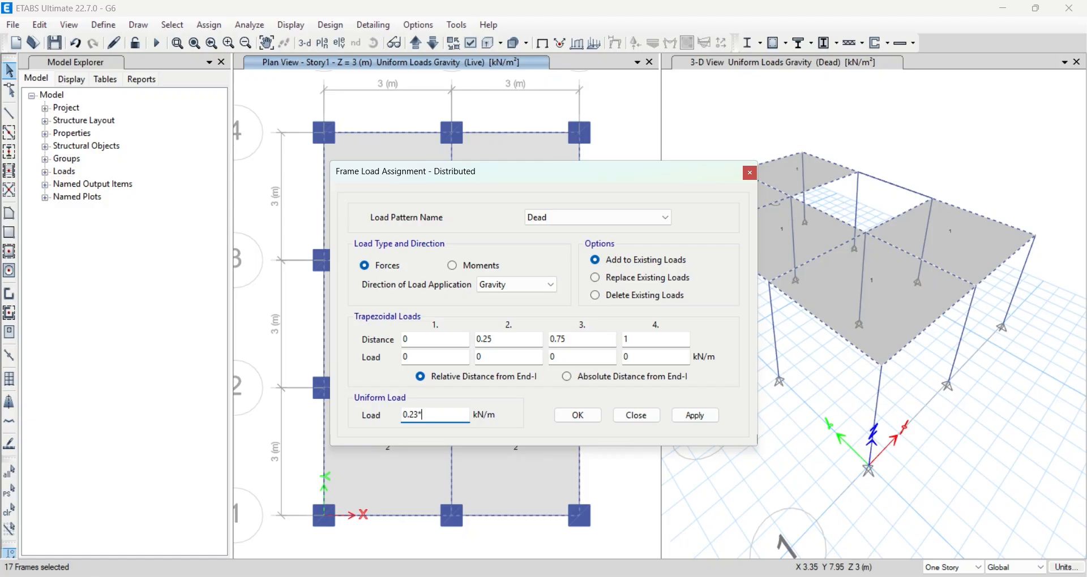
pyautogui.write('2.55')
pyautogui.write('*')
pyautogui.write('18')
pyautogui.press('Return')
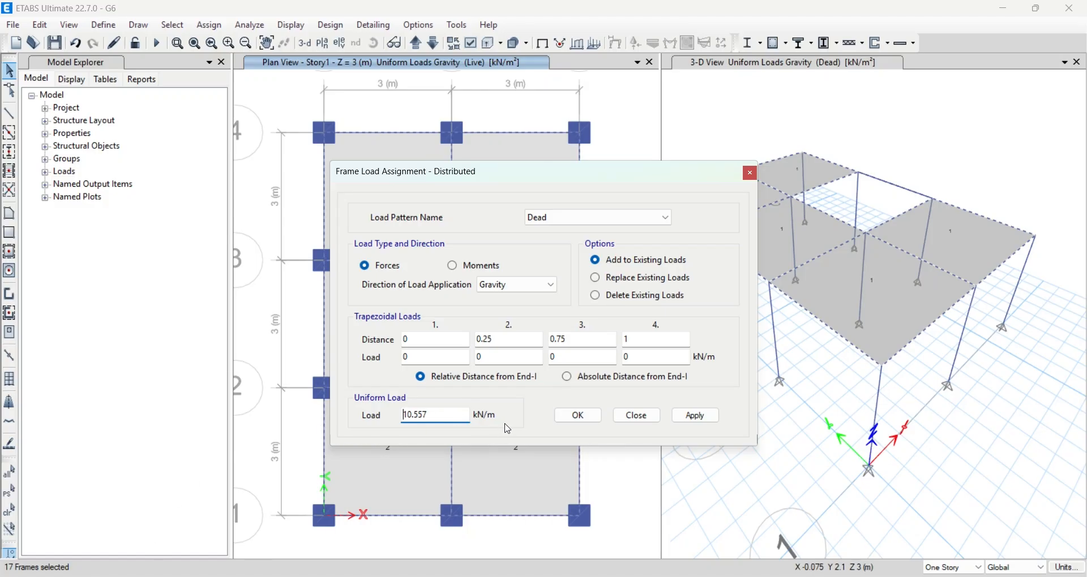
pyautogui.click(707, 425)
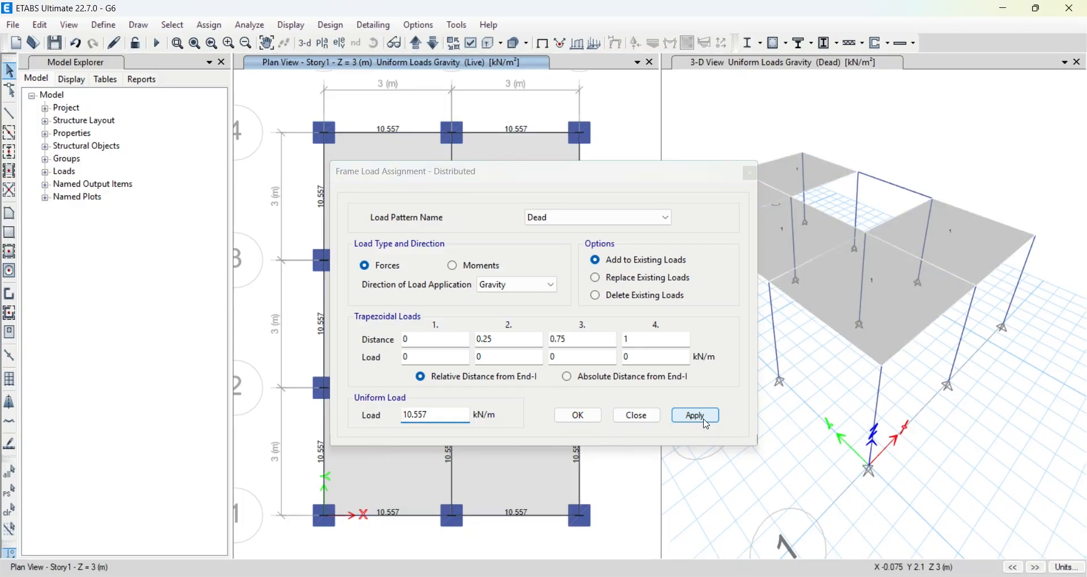
pyautogui.click(586, 419)
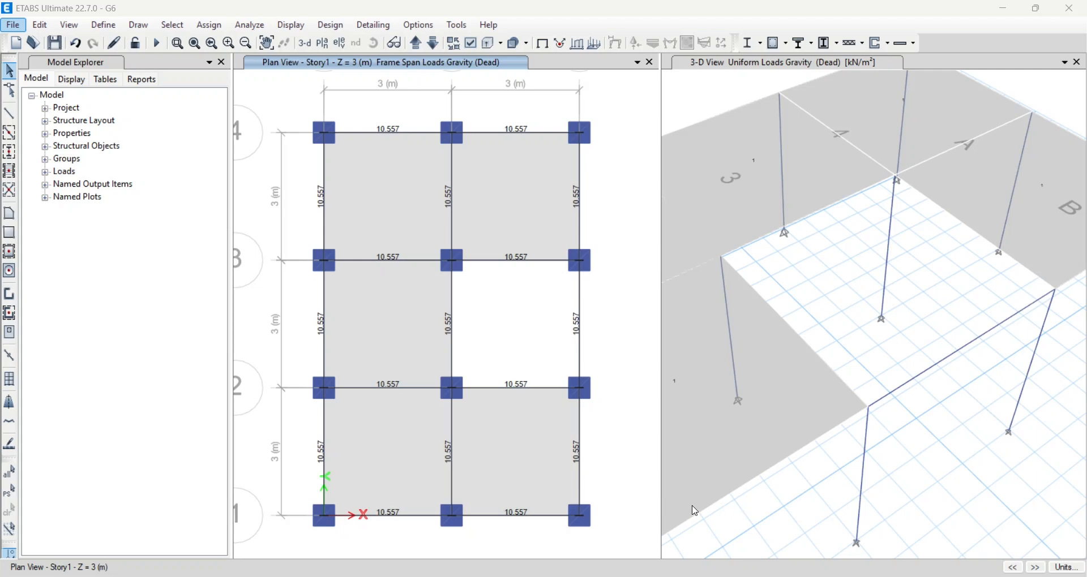
# Switch to the blank whiteboard and sketch a tall rectangle with a narrow strip along its left side and a thin sloping slab descending from its right side.
pyautogui.hotkey('alt', 'Tab')
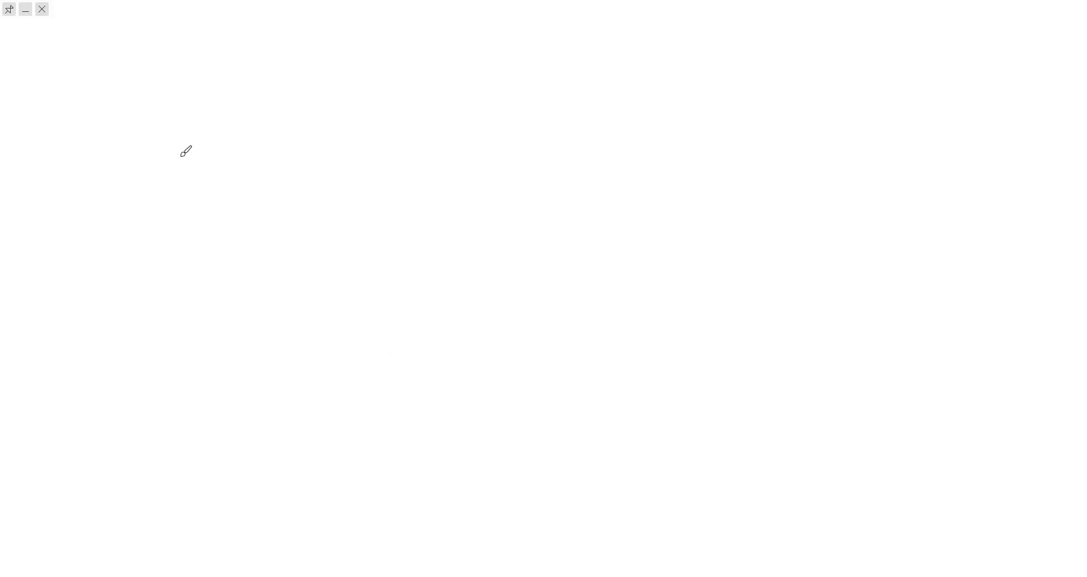
pyautogui.moveTo(174, 136); pyautogui.dragTo(175, 288)
pyautogui.moveTo(240, 134); pyautogui.dragTo(235, 285)
pyautogui.moveTo(173, 131)
pyautogui.mouseDown()
pyautogui.moveTo(159, 134)
pyautogui.moveTo(152, 289)
pyautogui.moveTo(176, 289)
pyautogui.moveTo(176, 131)
pyautogui.mouseUp()
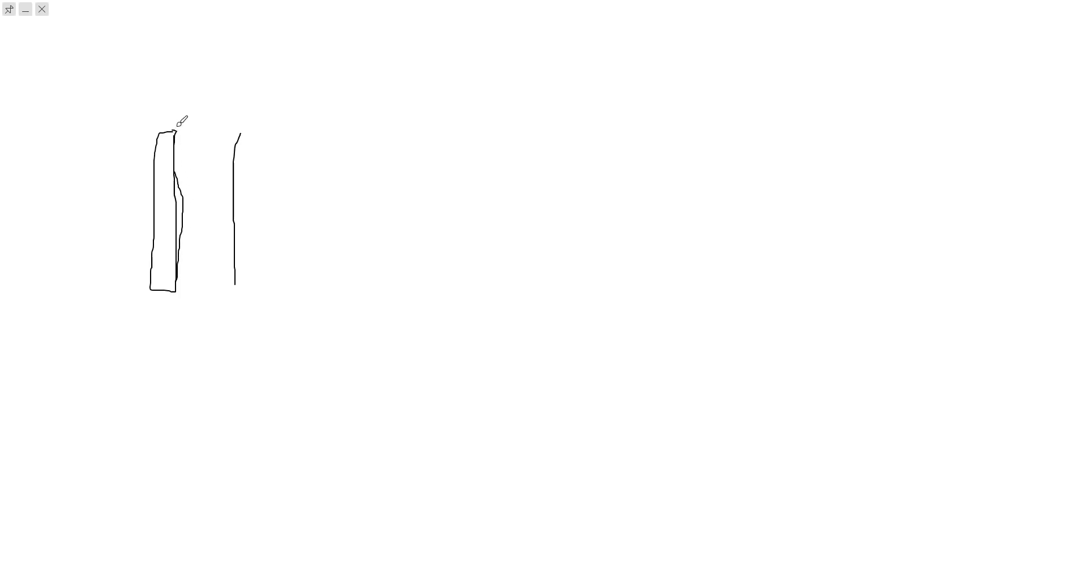
pyautogui.moveTo(178, 129); pyautogui.dragTo(243, 133)
pyautogui.moveTo(179, 288); pyautogui.dragTo(234, 287)
pyautogui.moveTo(236, 215)
pyautogui.mouseDown()
pyautogui.moveTo(286, 229)
pyautogui.moveTo(340, 265)
pyautogui.mouseUp()
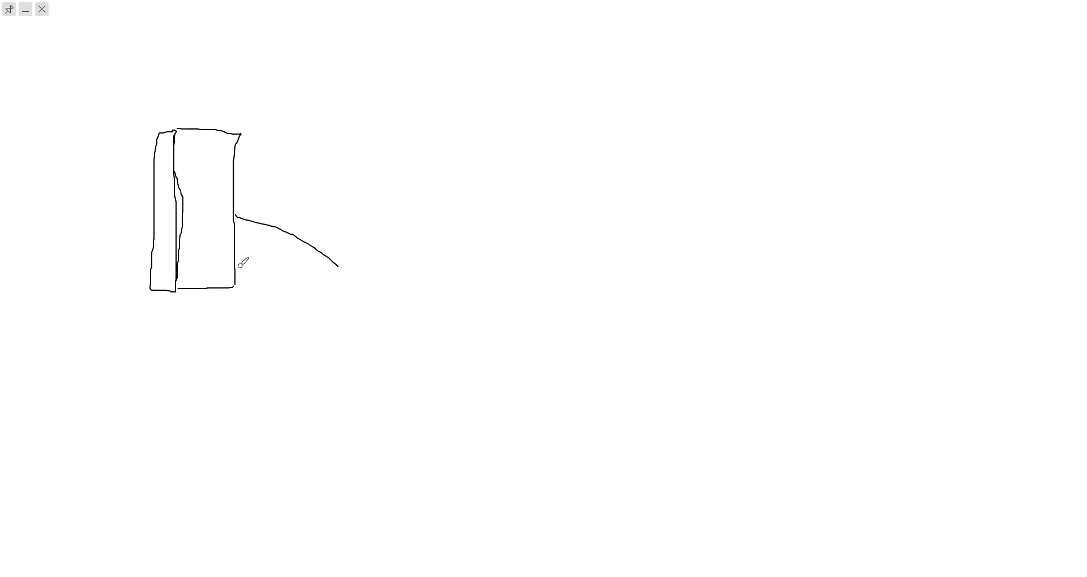
pyautogui.moveTo(238, 268); pyautogui.dragTo(320, 314)
pyautogui.moveTo(322, 315)
pyautogui.mouseDown()
pyautogui.moveTo(320, 324)
pyautogui.moveTo(273, 310)
pyautogui.moveTo(234, 275)
pyautogui.mouseUp()
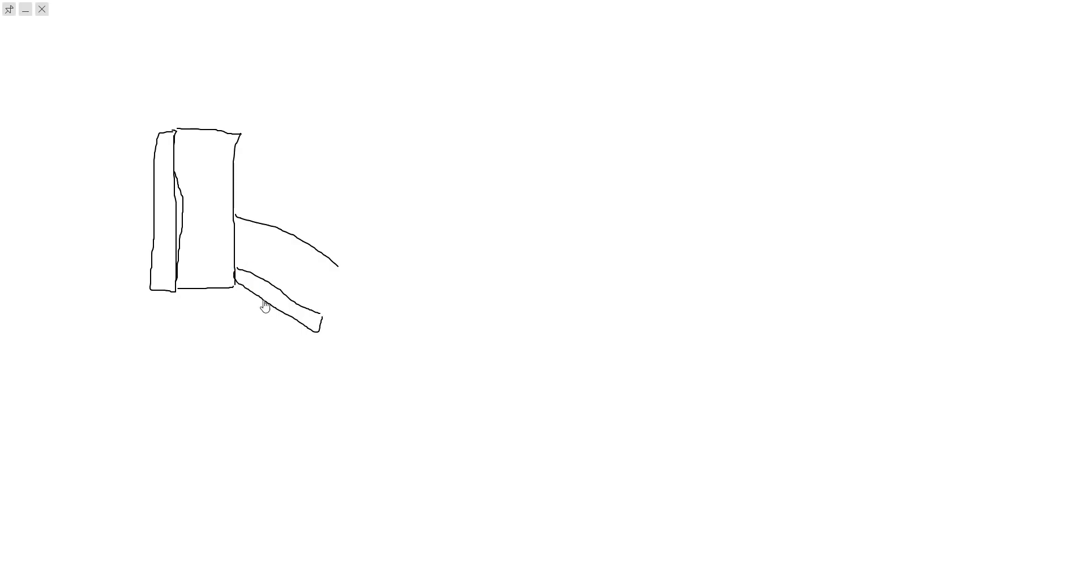
# Draw an arrow leading from the sloping slab and write the load calculation 0,15 x 25 = 3,75 KN/m2 below the sketch.
pyautogui.moveTo(267, 298)
pyautogui.mouseDown()
pyautogui.moveTo(180, 323)
pyautogui.moveTo(194, 333)
pyautogui.mouseUp()
pyautogui.moveTo(76, 351)
pyautogui.mouseDown()
pyautogui.moveTo(85, 362)
pyautogui.moveTo(74, 382)
pyautogui.moveTo(98, 382)
pyautogui.mouseUp()
pyautogui.moveTo(103, 345)
pyautogui.mouseDown()
pyautogui.moveTo(111, 369)
pyautogui.moveTo(136, 354)
pyautogui.moveTo(132, 369)
pyautogui.moveTo(123, 329)
pyautogui.mouseUp()
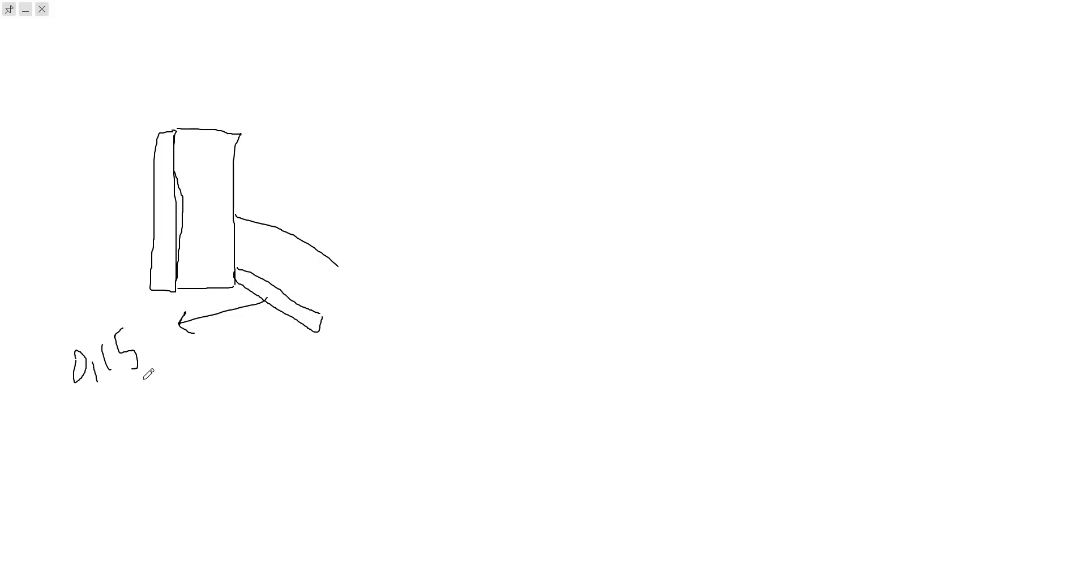
pyautogui.moveTo(147, 397)
pyautogui.mouseDown()
pyautogui.moveTo(167, 373)
pyautogui.moveTo(171, 401)
pyautogui.moveTo(182, 375)
pyautogui.moveTo(199, 403)
pyautogui.moveTo(207, 385)
pyautogui.moveTo(209, 405)
pyautogui.moveTo(214, 372)
pyautogui.moveTo(277, 416)
pyautogui.moveTo(299, 377)
pyautogui.moveTo(300, 416)
pyautogui.moveTo(307, 399)
pyautogui.moveTo(320, 404)
pyautogui.moveTo(310, 419)
pyautogui.mouseUp()
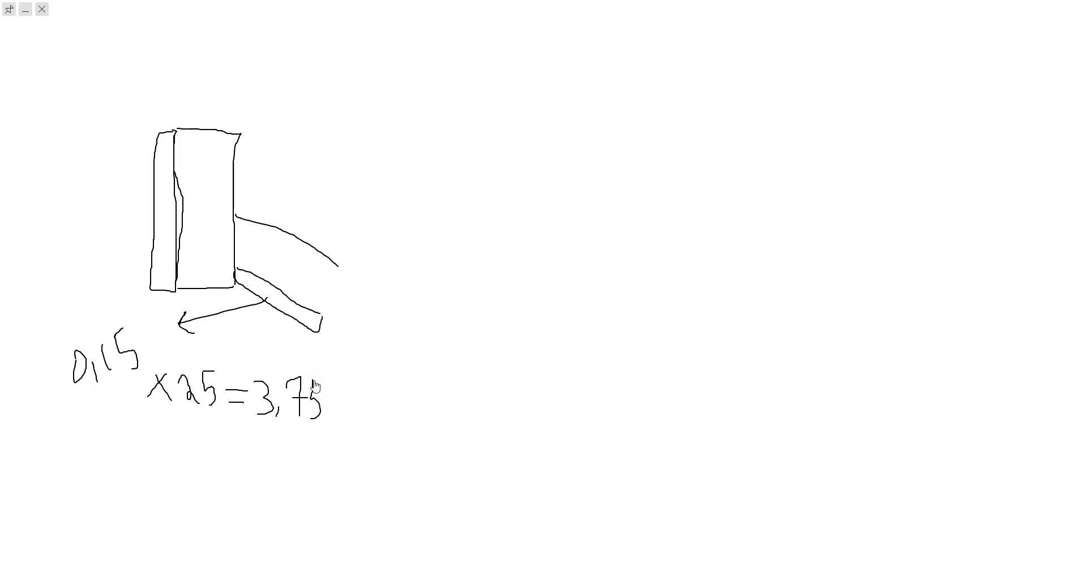
pyautogui.moveTo(313, 381)
pyautogui.mouseDown()
pyautogui.moveTo(335, 400)
pyautogui.moveTo(351, 380)
pyautogui.moveTo(366, 411)
pyautogui.moveTo(399, 379)
pyautogui.moveTo(357, 453)
pyautogui.moveTo(403, 442)
pyautogui.moveTo(413, 452)
pyautogui.moveTo(427, 435)
pyautogui.mouseUp()
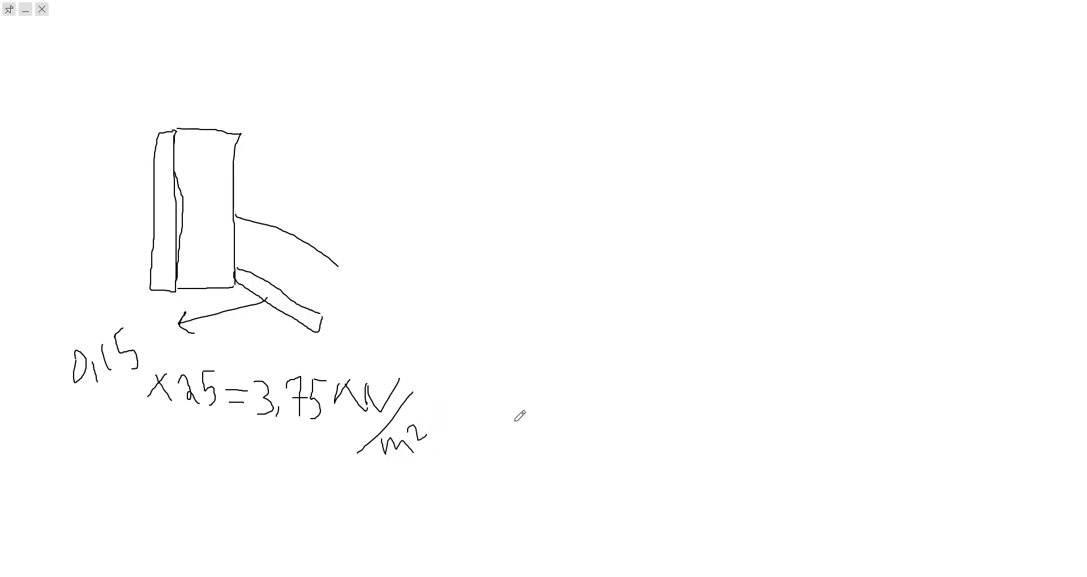